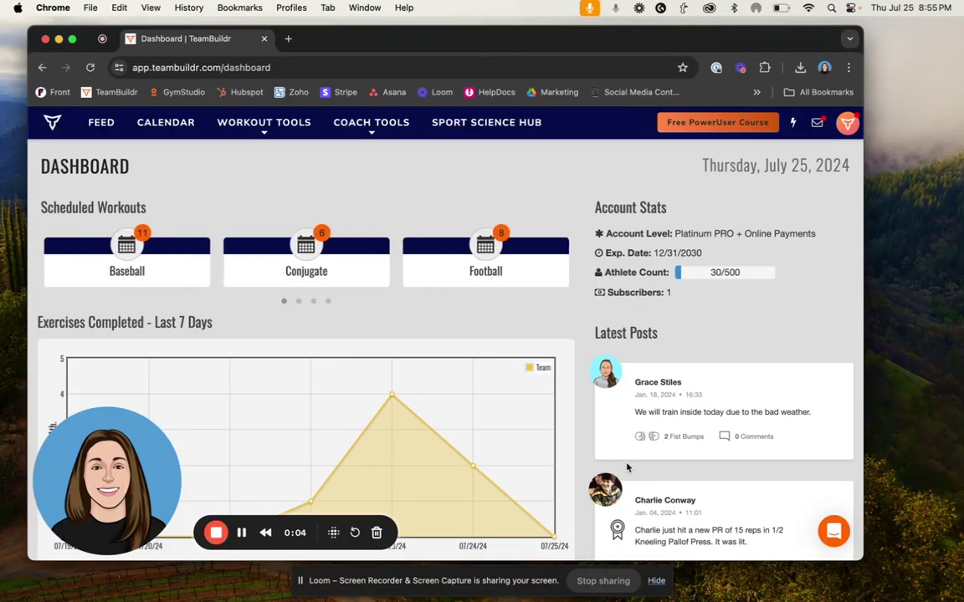
Step: Go to the Reporting page from the Coach Tools menu
mouse_move(357, 123)
left_click(361, 337)
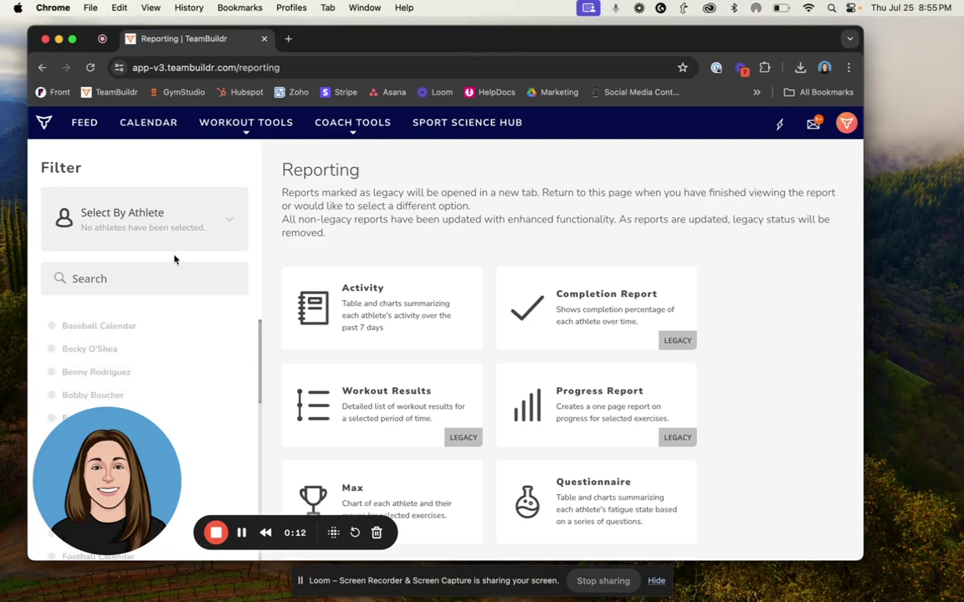
Step: Filter reports by group with the All group selected
left_click(231, 221)
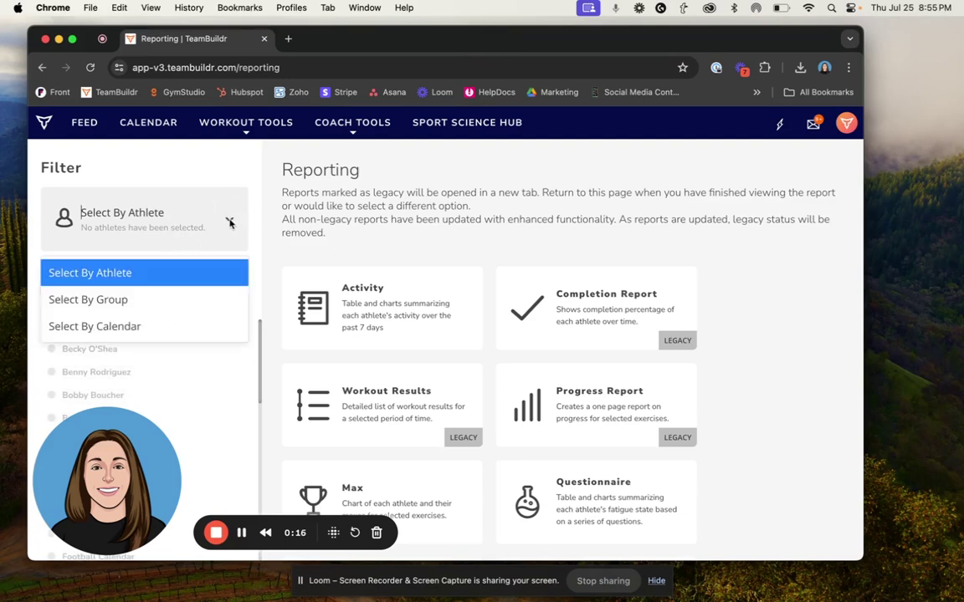
left_click(98, 300)
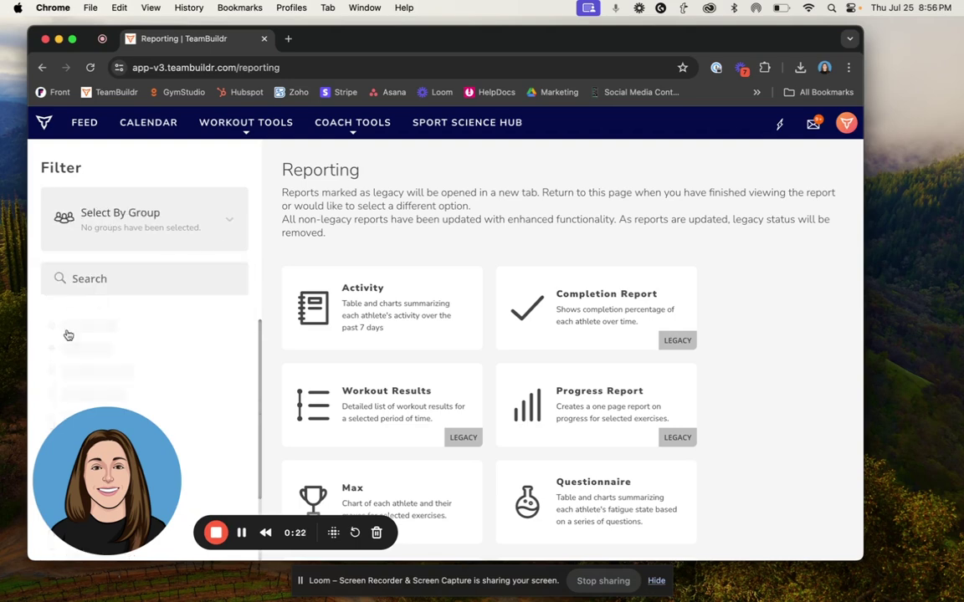
left_click(75, 325)
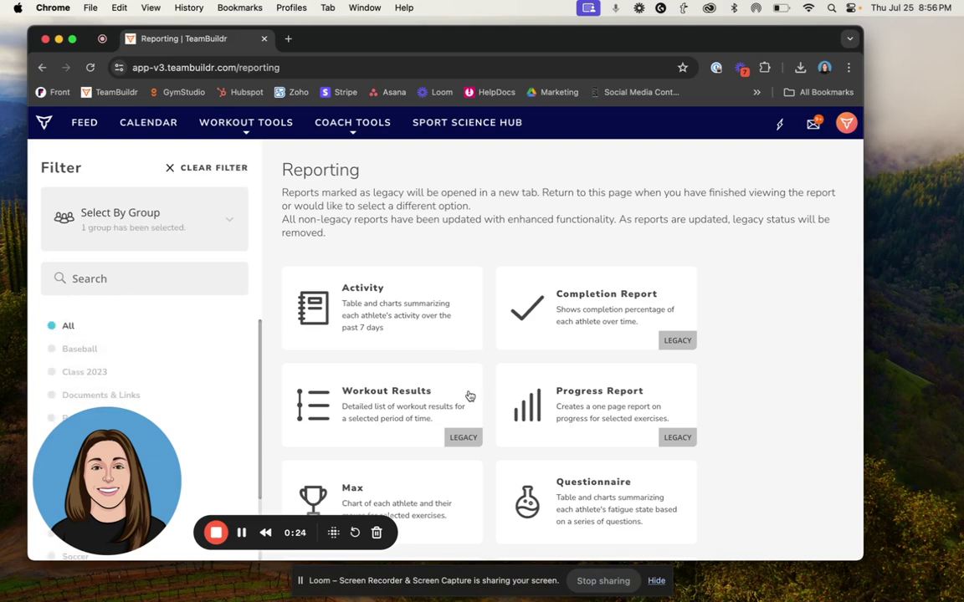
scroll(469, 396, "down", 8)
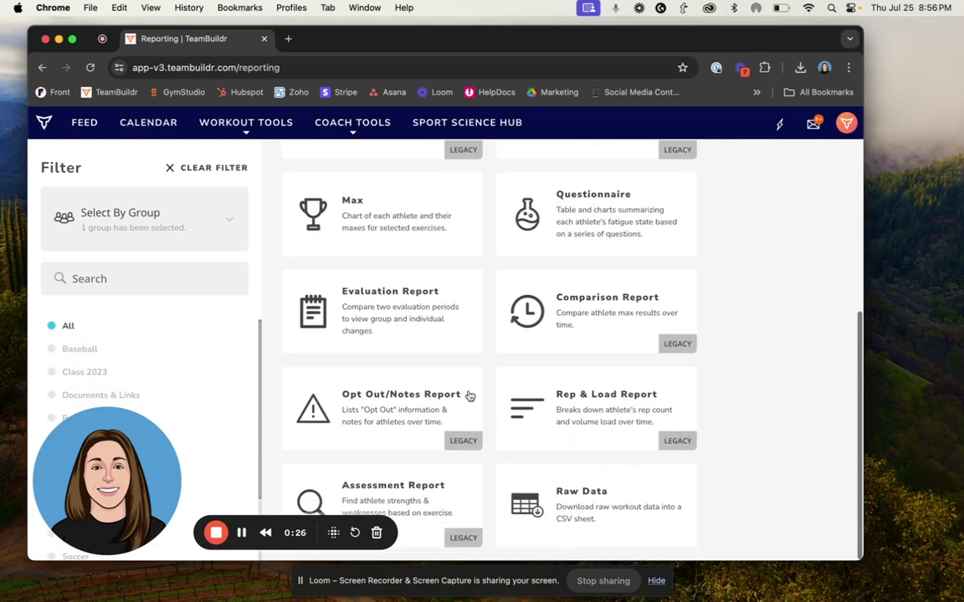
Step: Download a Completed Workouts raw data CSV for 07/01/2024–07/25/2024 with advanced workout data
left_click(566, 523)
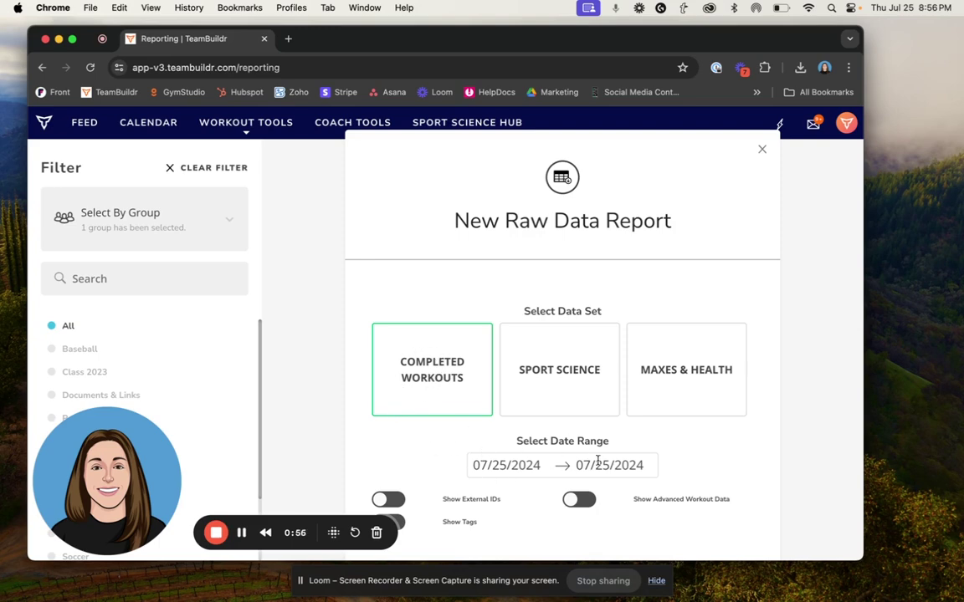
left_click(512, 465)
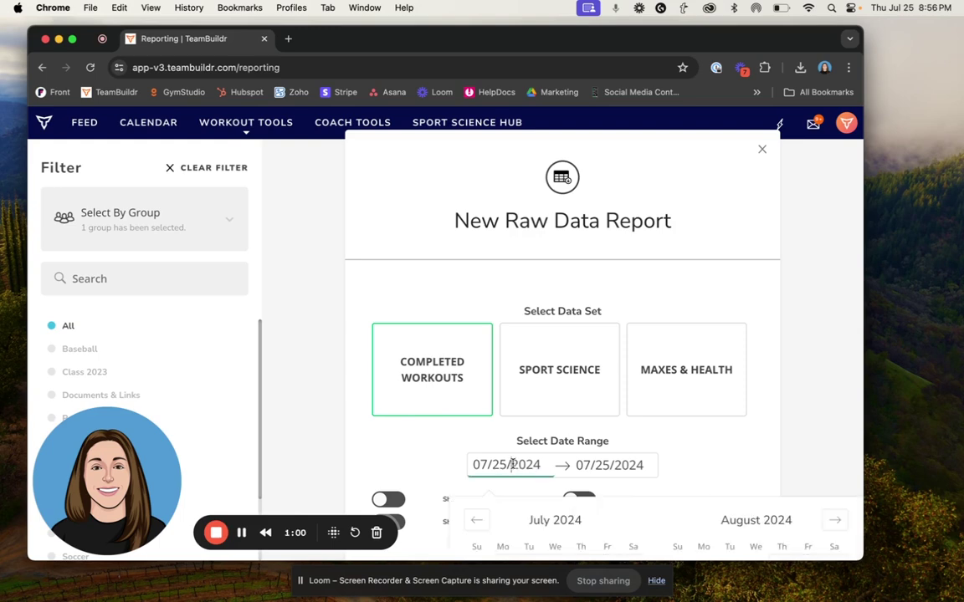
scroll(523, 534, "down", 3)
left_click(503, 448)
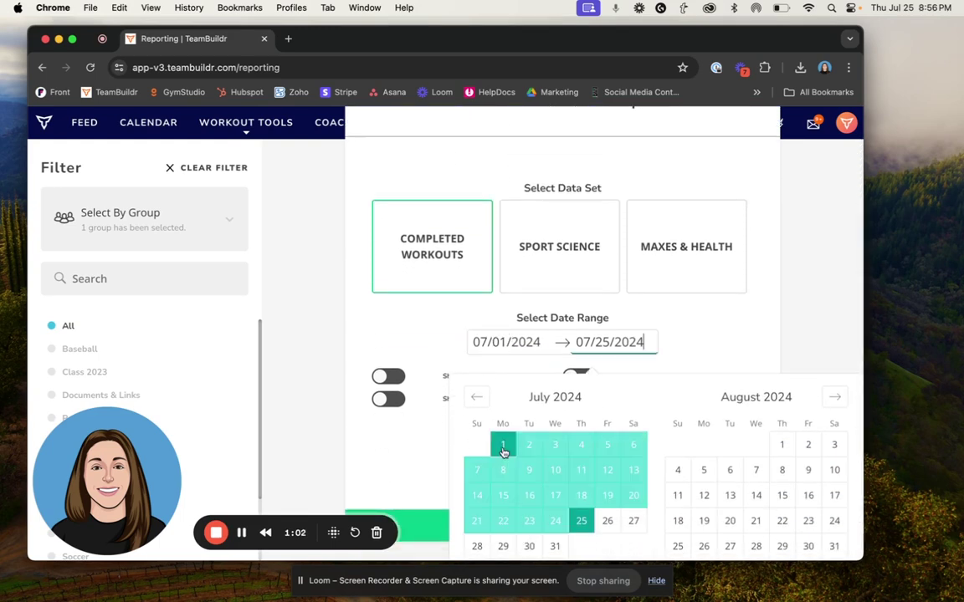
left_click(583, 530)
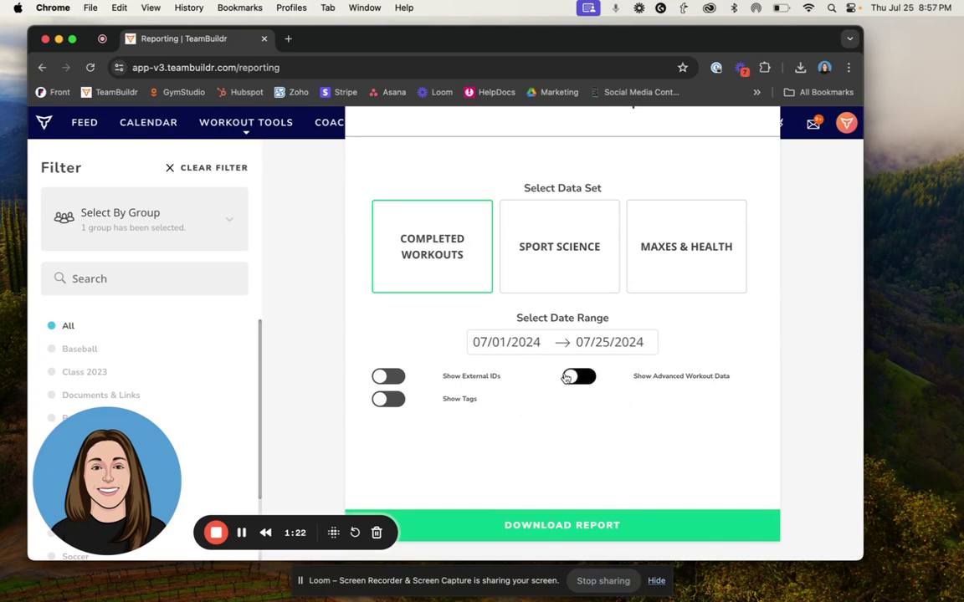
left_click(567, 377)
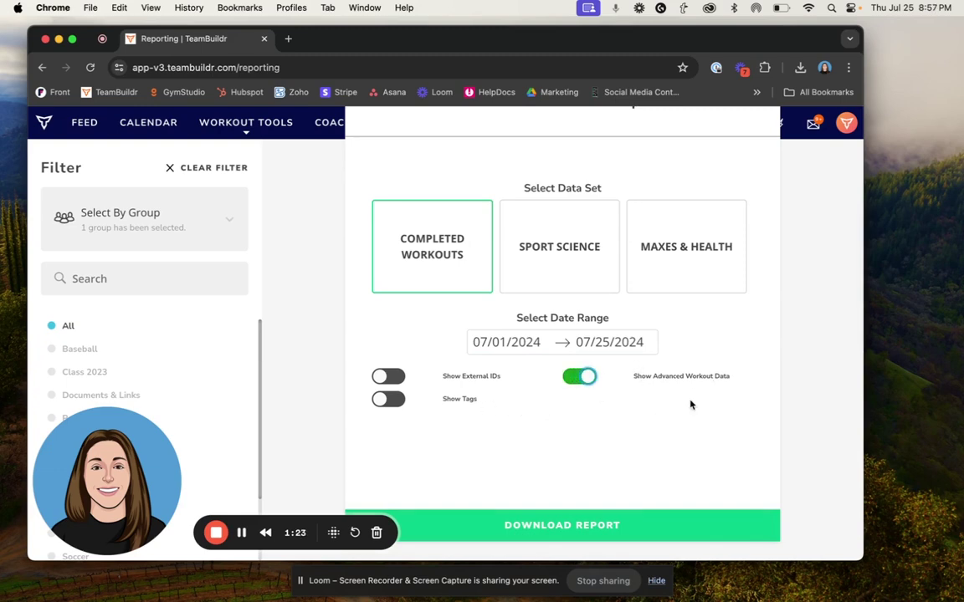
left_click(545, 532)
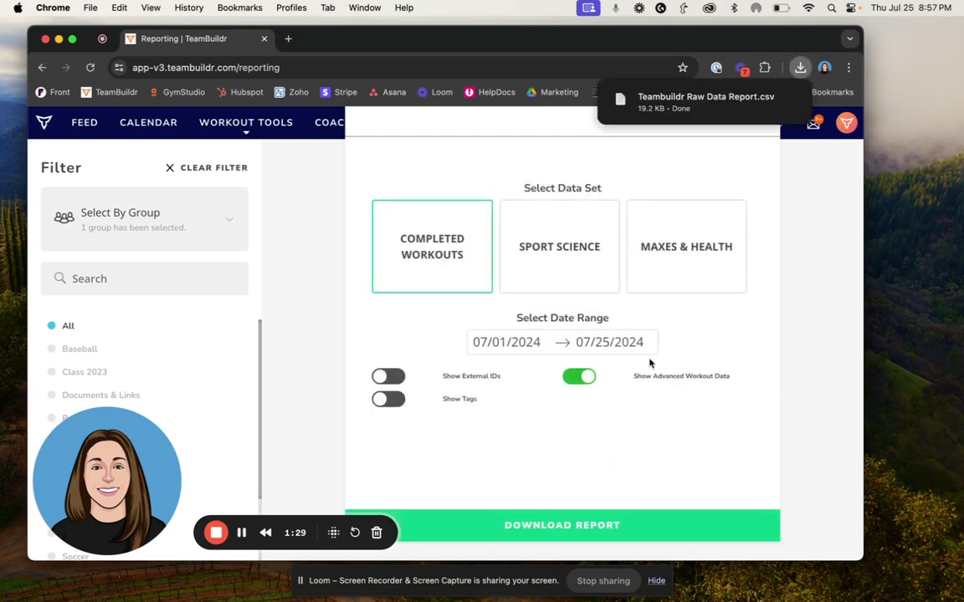
mouse_move(702, 108)
Step: Download the Sport Science raw data CSV, then select the Maxes & Health data set
left_click(584, 247)
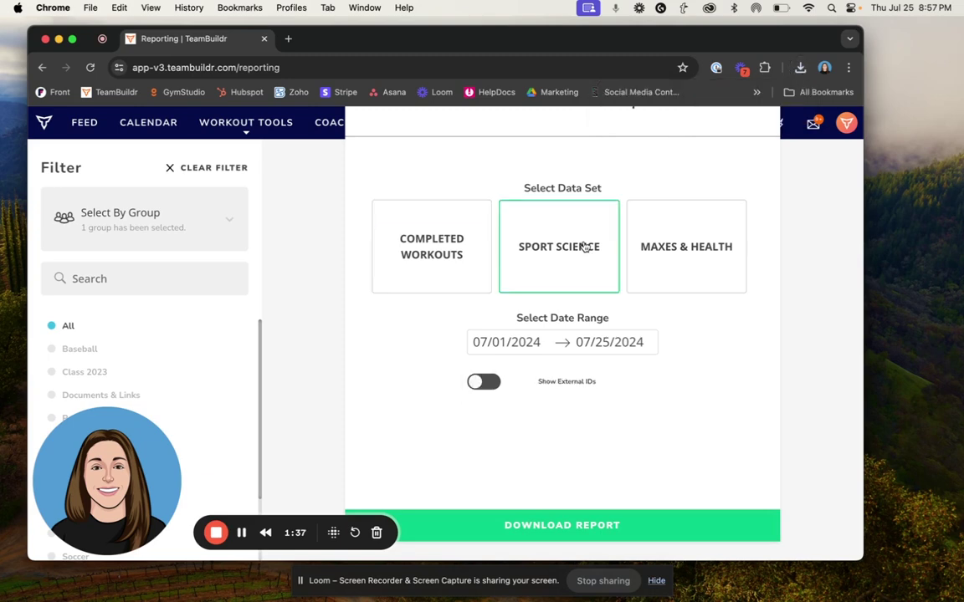
left_click(581, 524)
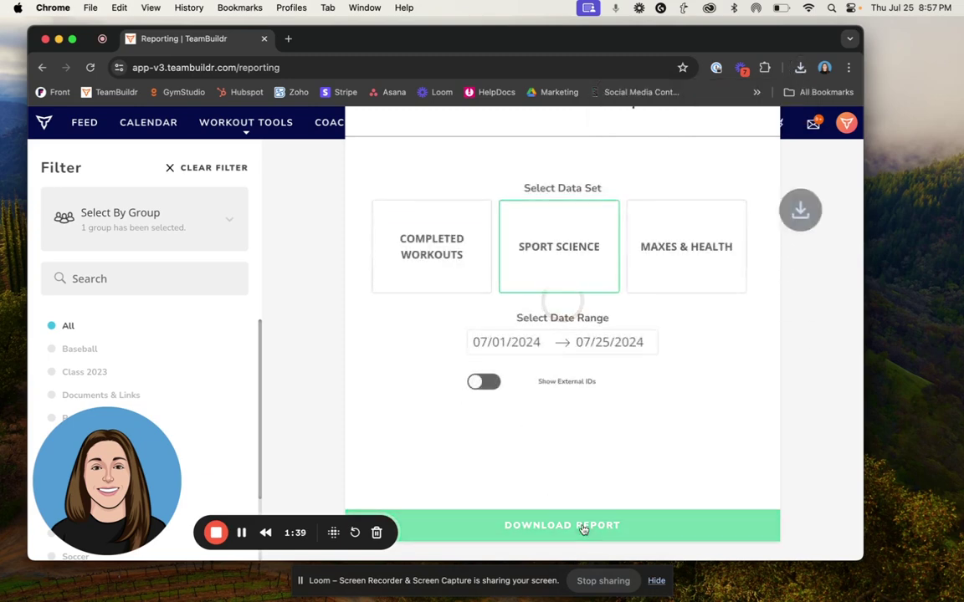
left_click(686, 237)
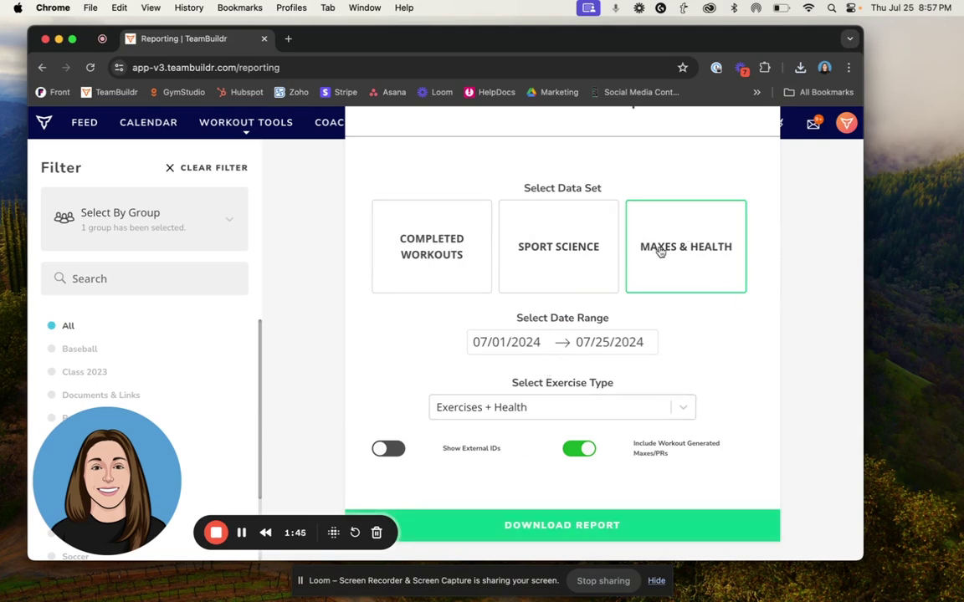
Step: Keep Exercises + Health as the exercise type and download the Maxes & Health CSV
left_click(685, 408)
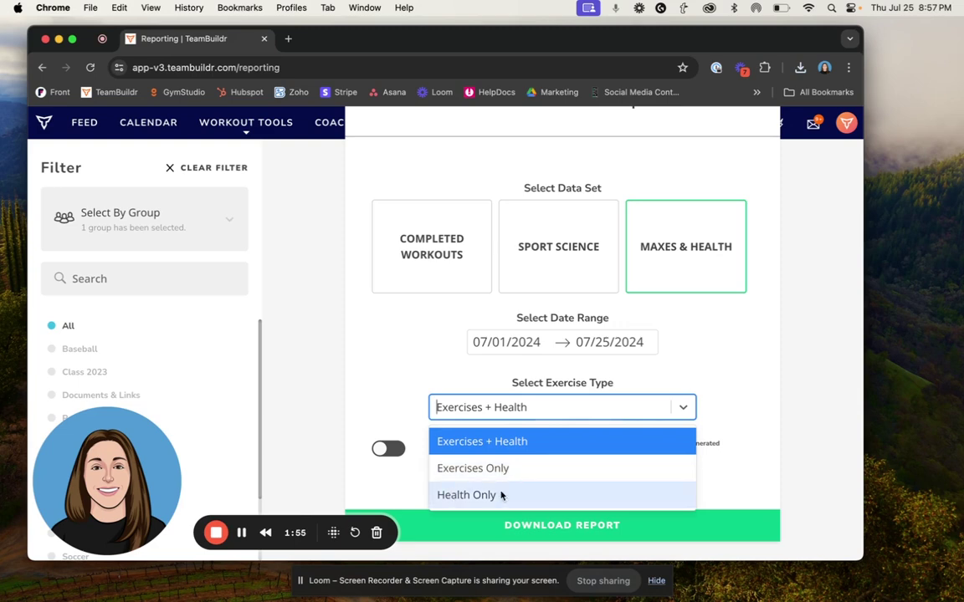
left_click(491, 441)
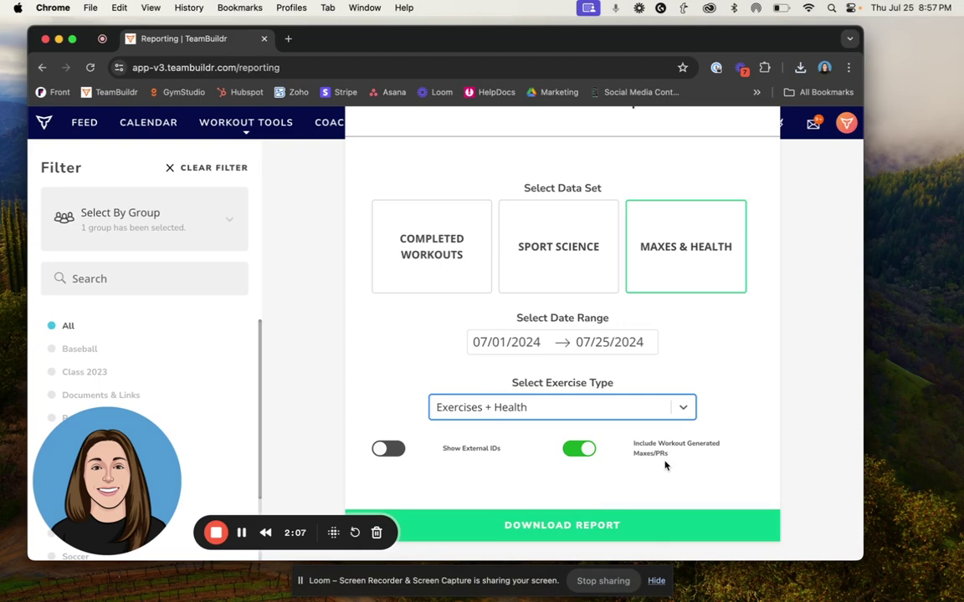
left_click(576, 525)
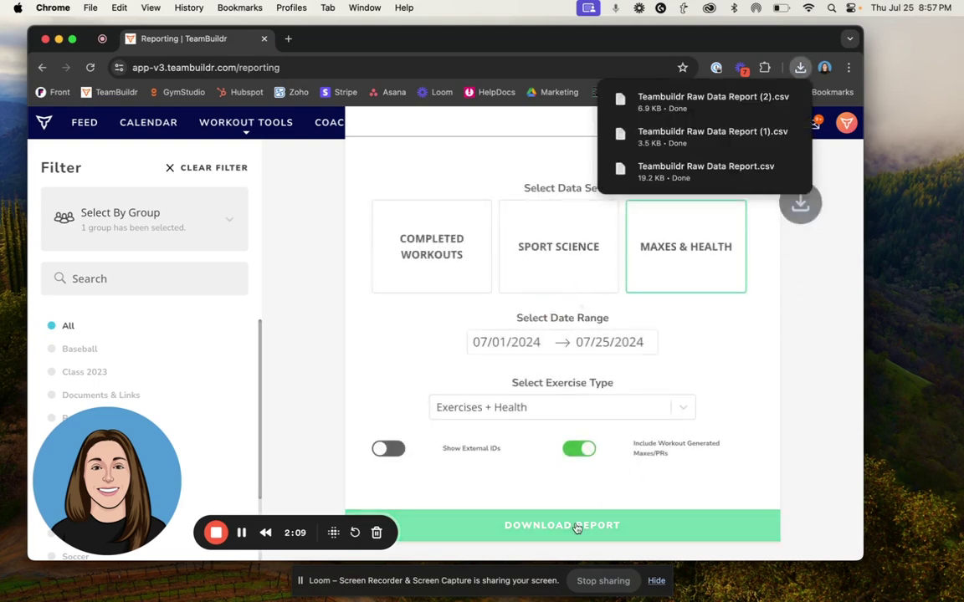
Step: Open Teambuildr Raw Data Report.csv in Numbers and scan its columns through Result 2 and Reps 2
mouse_move(683, 178)
left_click(684, 178)
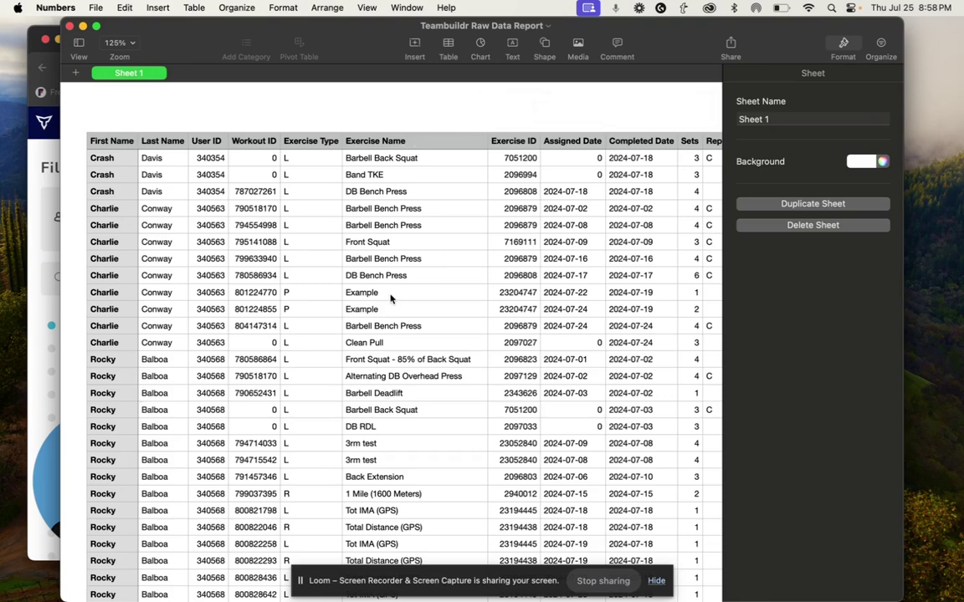
scroll(502, 205, "right", 3)
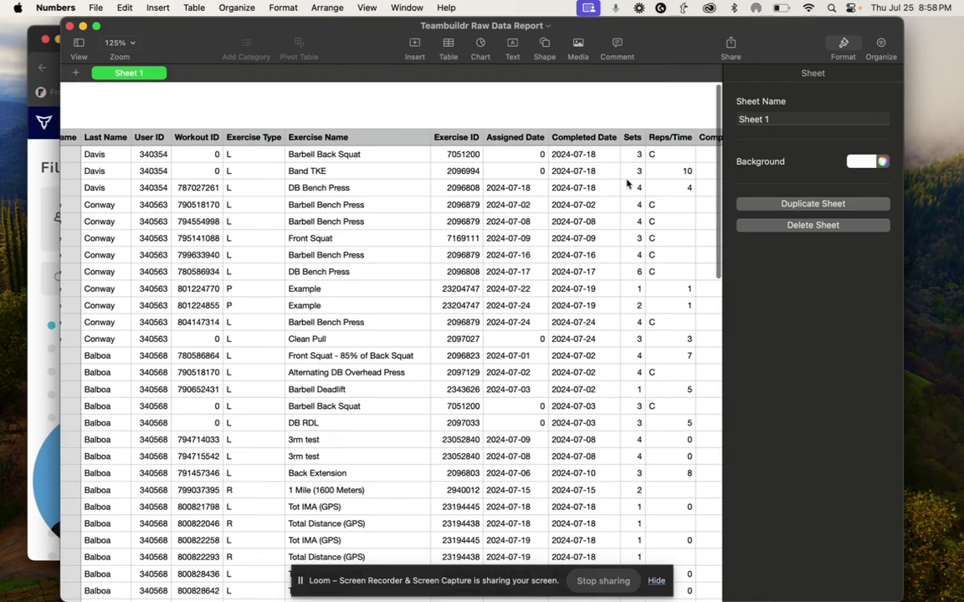
scroll(637, 209, "right", 4)
scroll(637, 213, "right", 8)
scroll(637, 213, "right", 2)
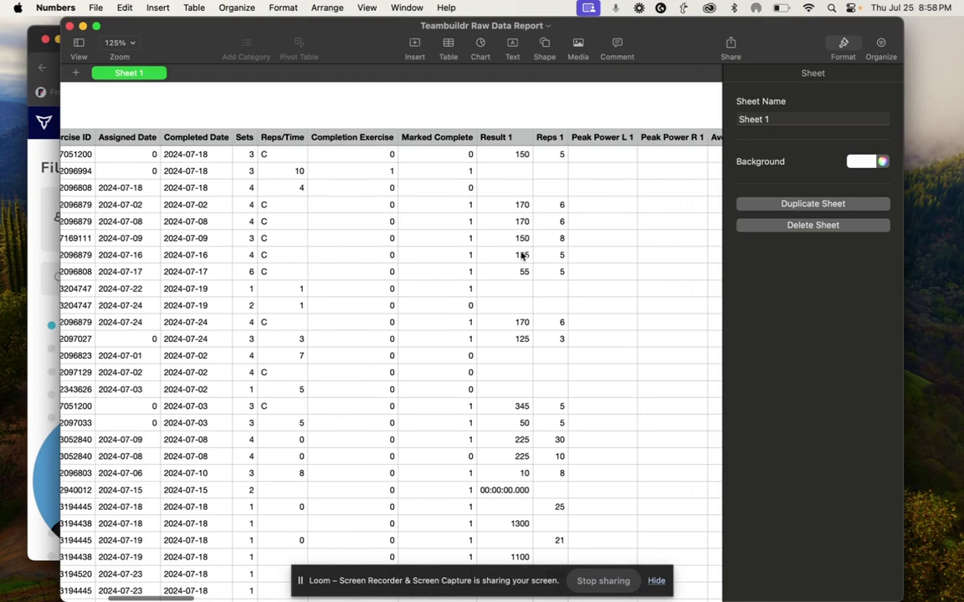
scroll(633, 238, "right", 4)
scroll(633, 238, "right", 4)
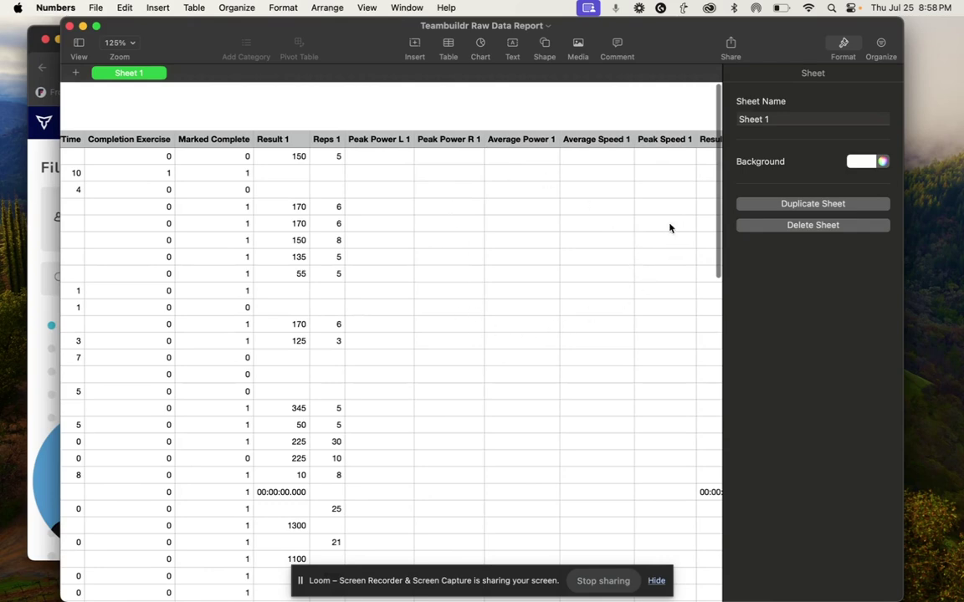
scroll(670, 228, "right", 12)
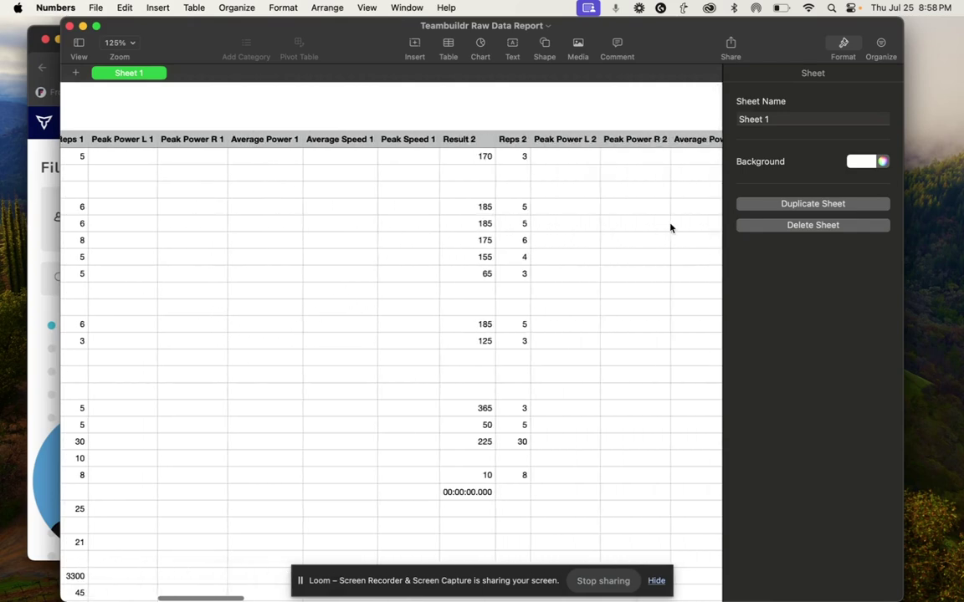
scroll(670, 227, "left", 10)
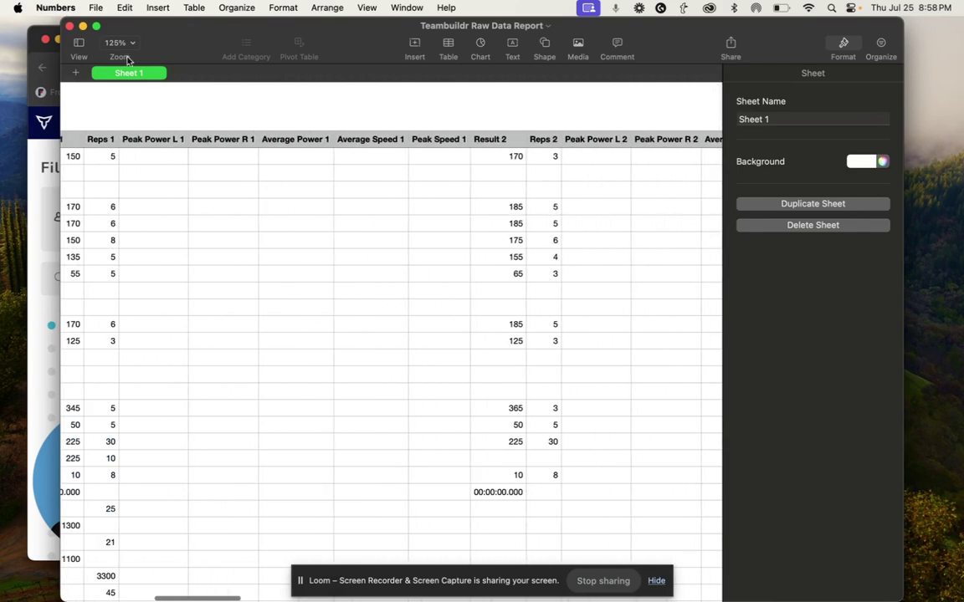
Step: Swap to Teambuildr Raw Data Report (1).csv in Numbers, review its questionnaire columns, then close it
left_click(69, 27)
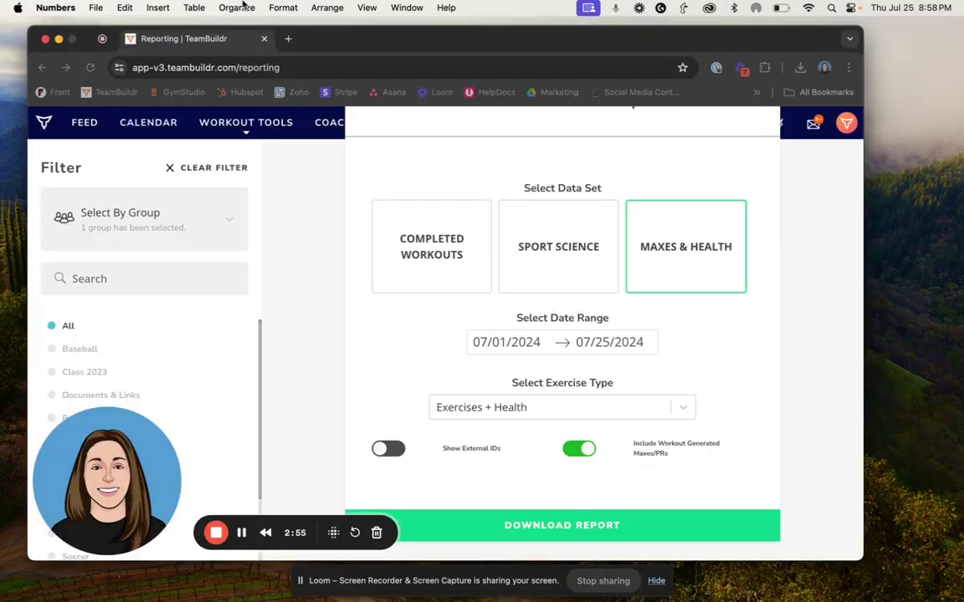
left_click(799, 67)
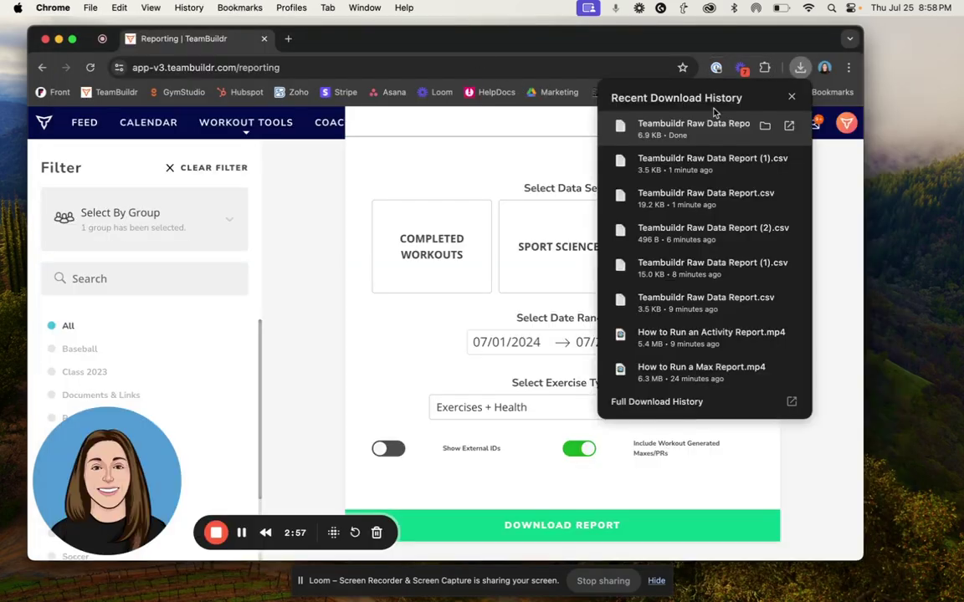
left_click(705, 172)
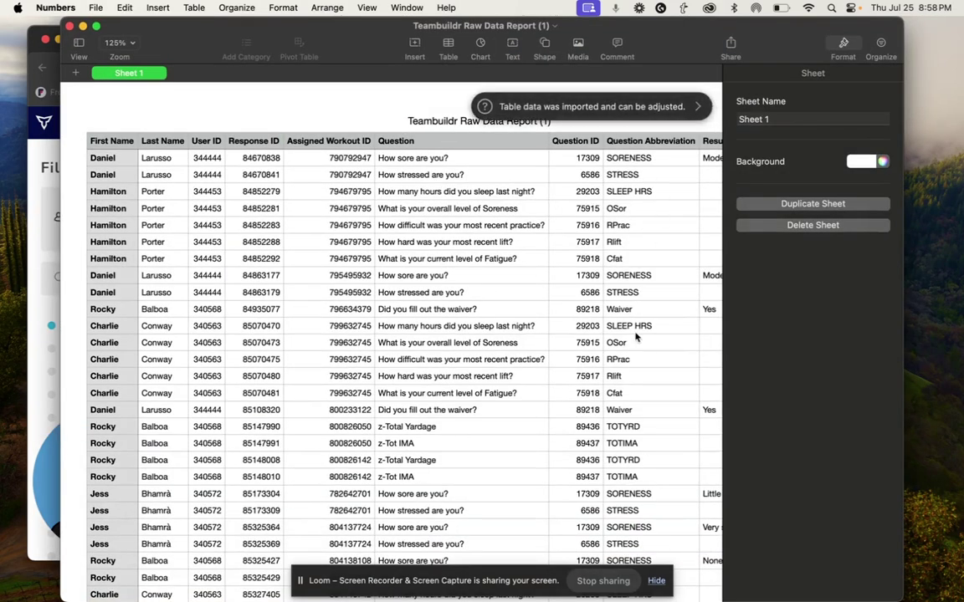
scroll(585, 251, "right", 5)
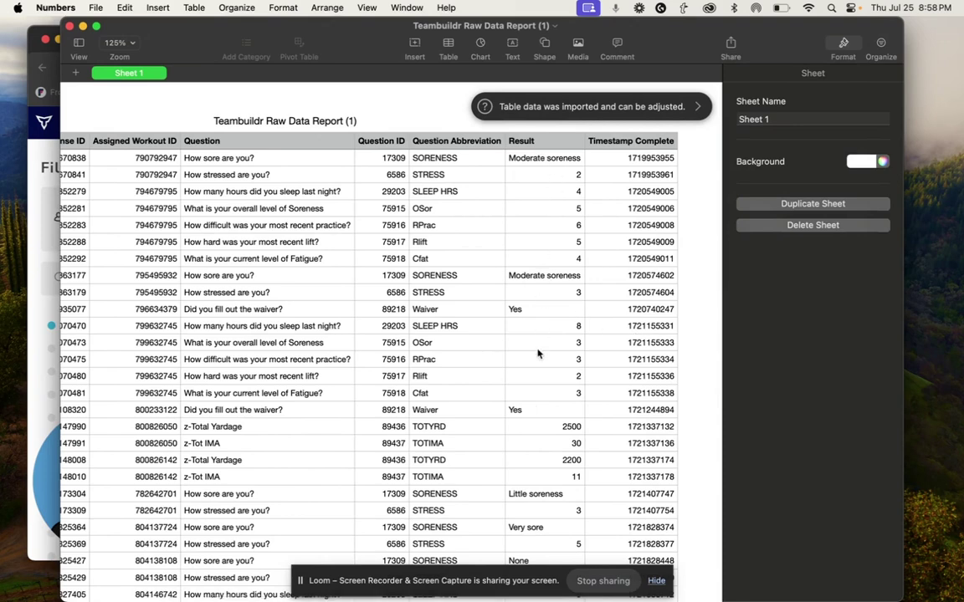
scroll(538, 353, "left", 5)
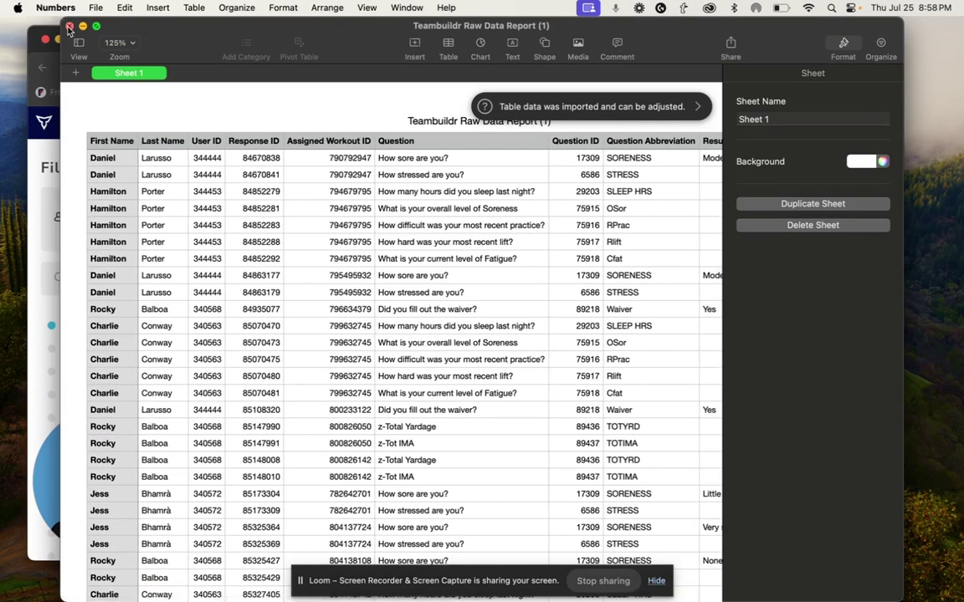
left_click(69, 27)
Step: Open Teambuildr Raw Data Report (2).csv from downloads and review its exercise, max and timestamp columns
left_click(800, 67)
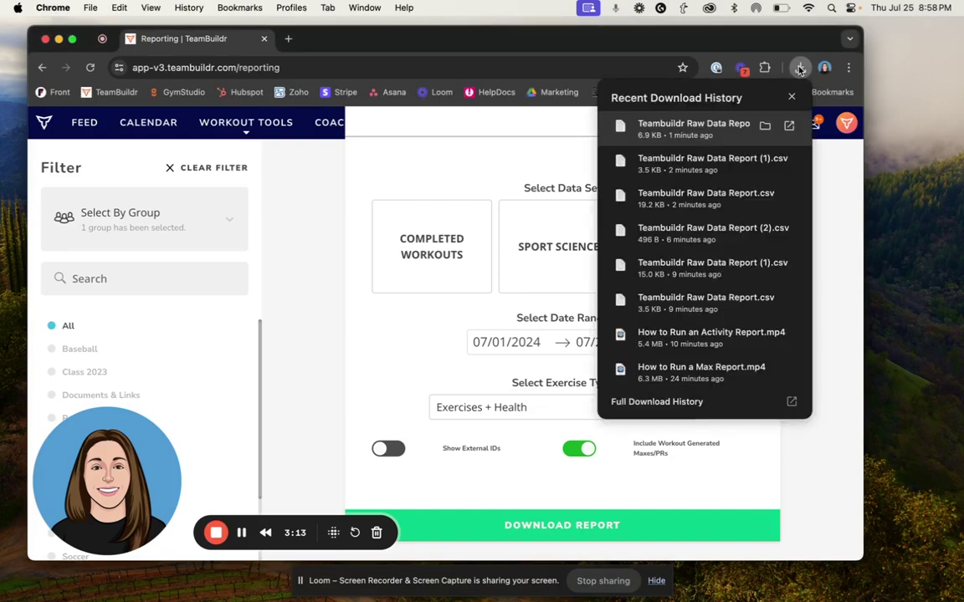
left_click(703, 137)
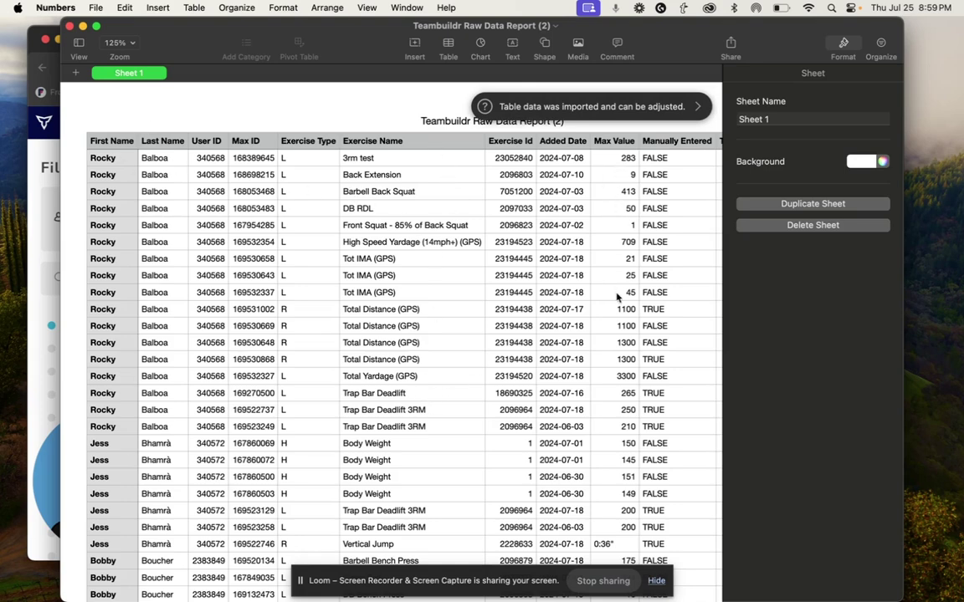
scroll(617, 297, "right", 5)
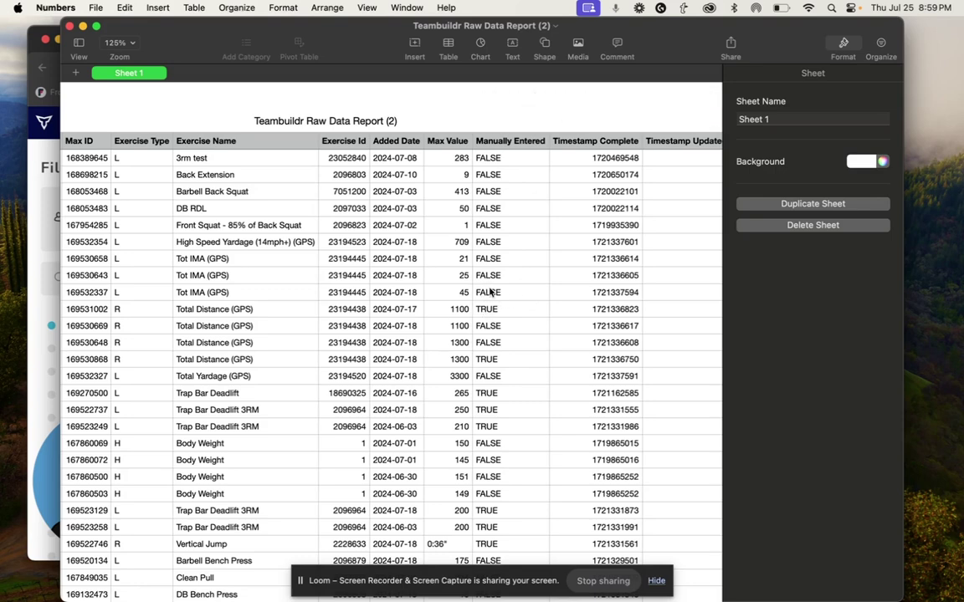
scroll(490, 291, "right", 5)
scroll(490, 292, "left", 10)
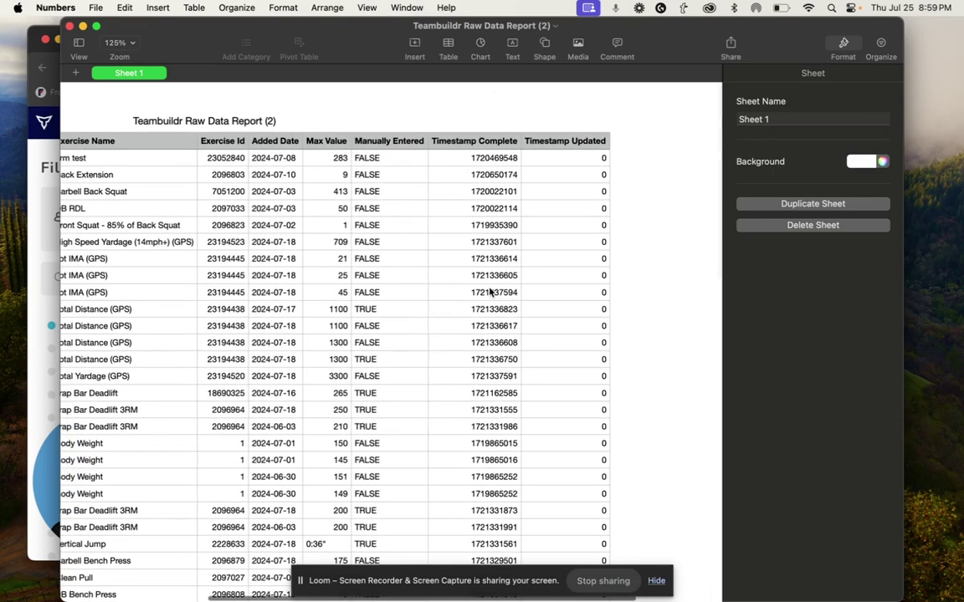